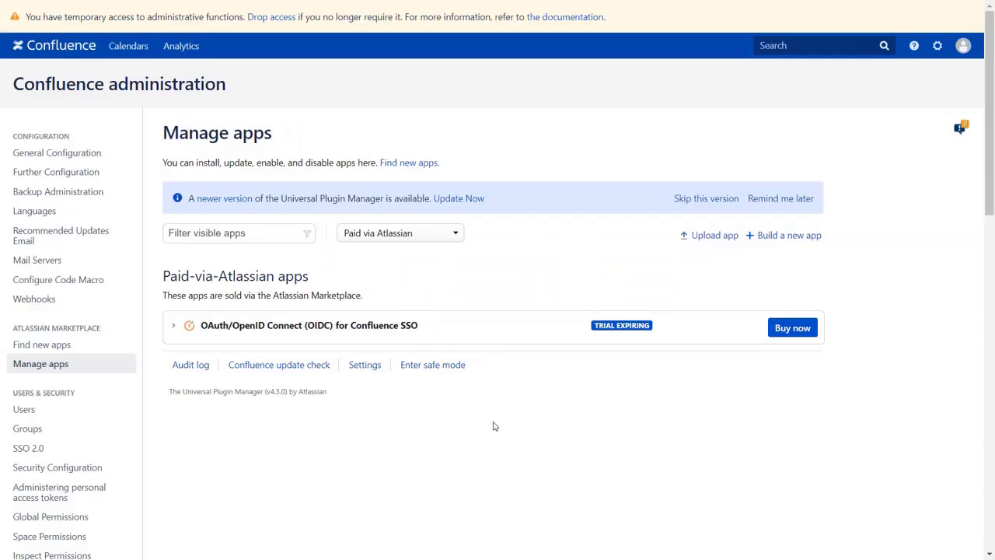
Open the miniOrange OAuth Client configuration page and select OpenID as the application.
scroll(493, 424, down, 1)
scroll(493, 426, down, 3)
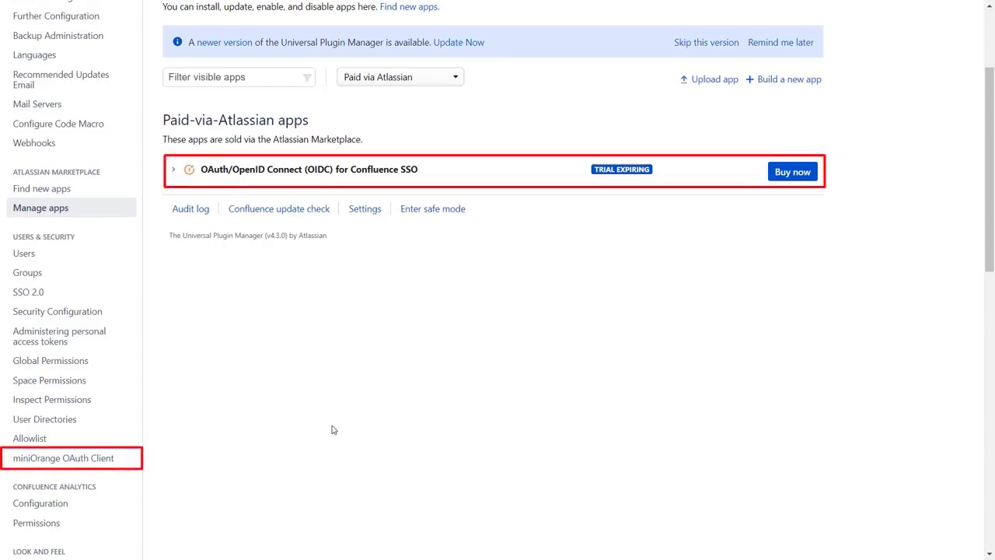
click(122, 462)
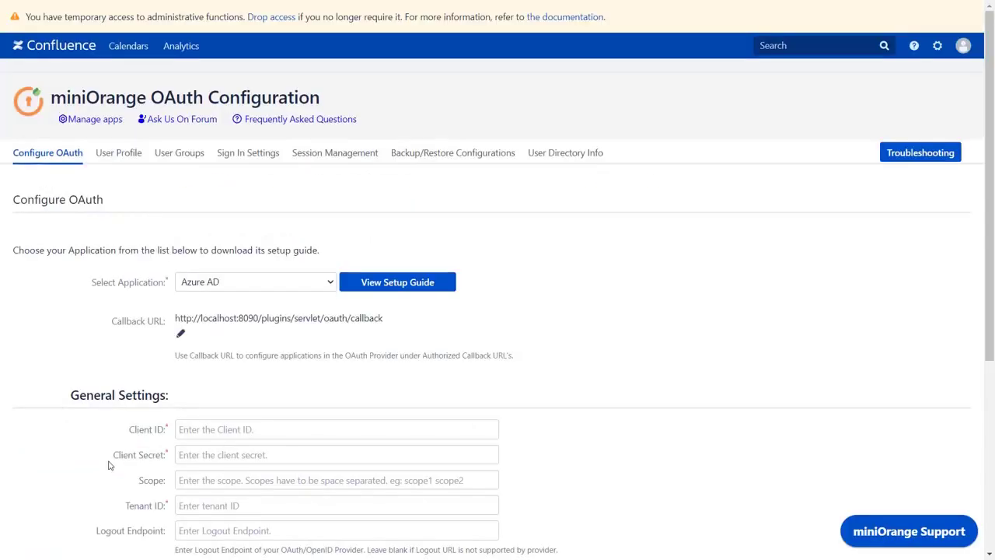
click(332, 282)
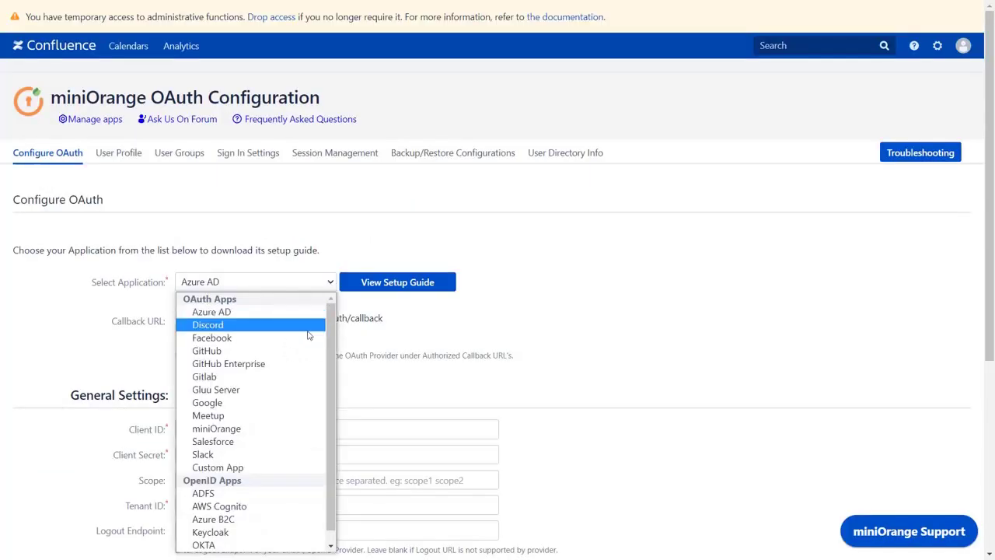
scroll(295, 363, down, 1)
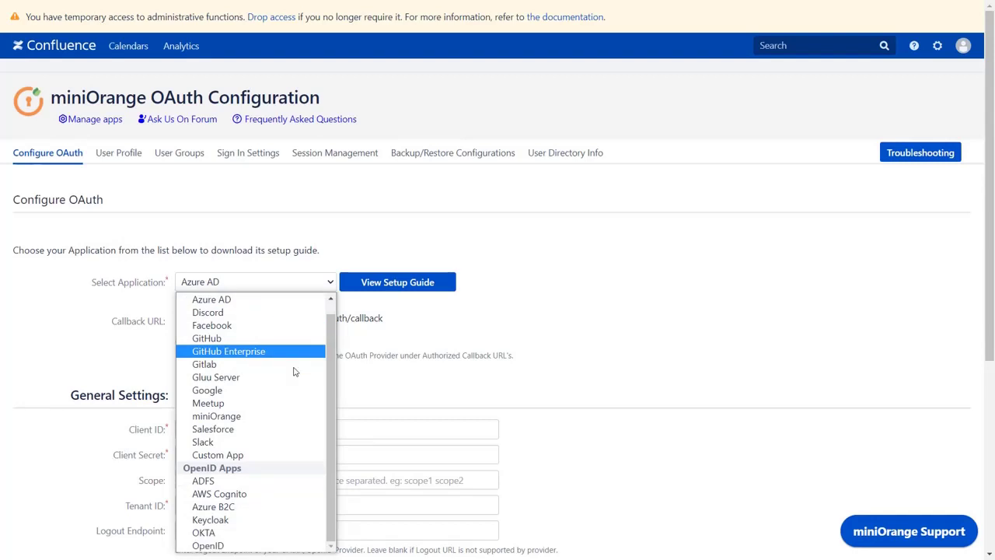
click(267, 545)
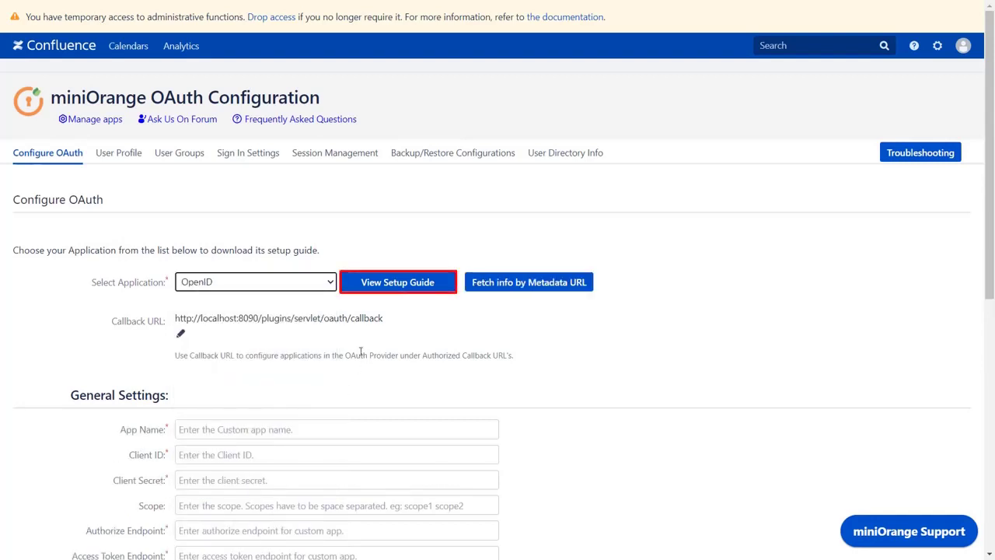
Open the OpenID setup guide and scroll down to the Step 2 and Metadata URL sections.
click(387, 289)
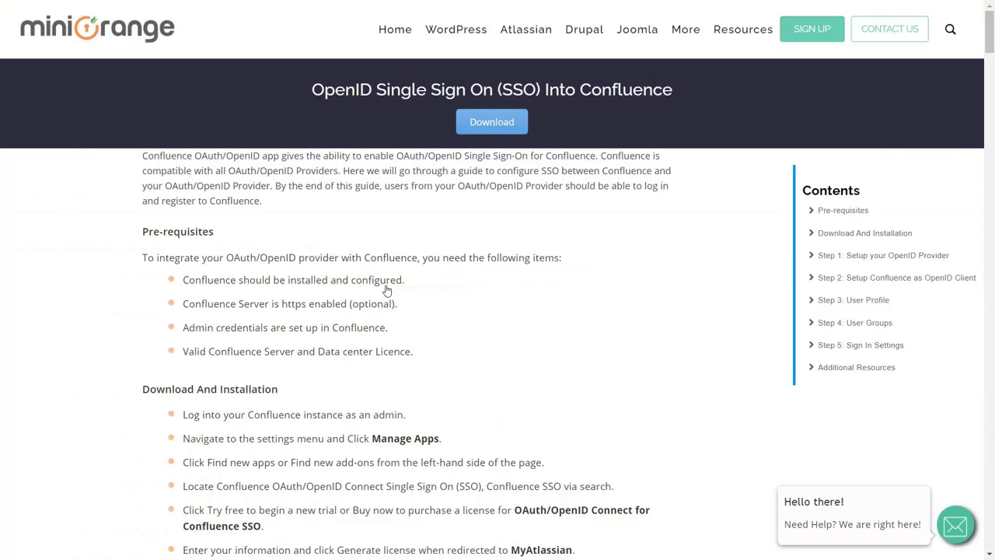
scroll(387, 289, down, 20)
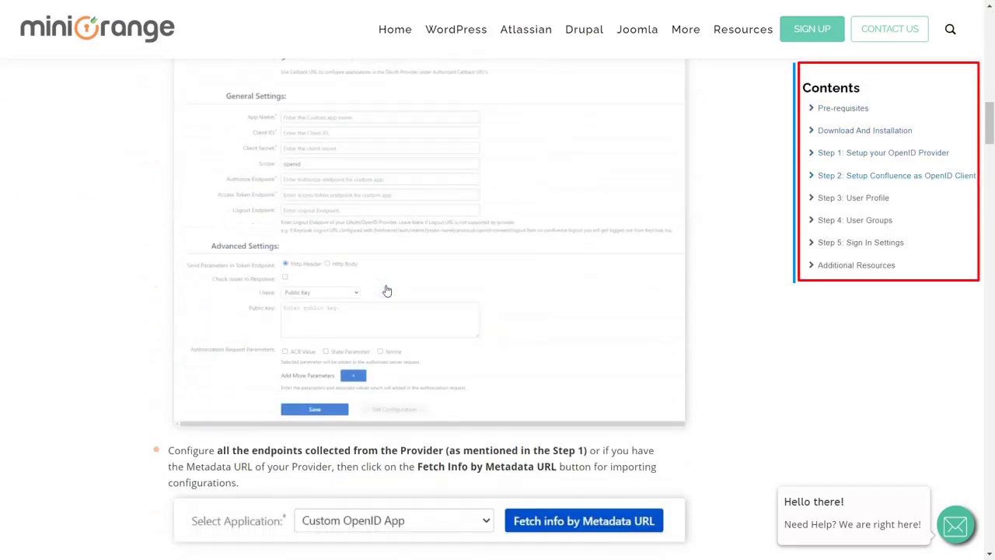
scroll(387, 290, down, 5)
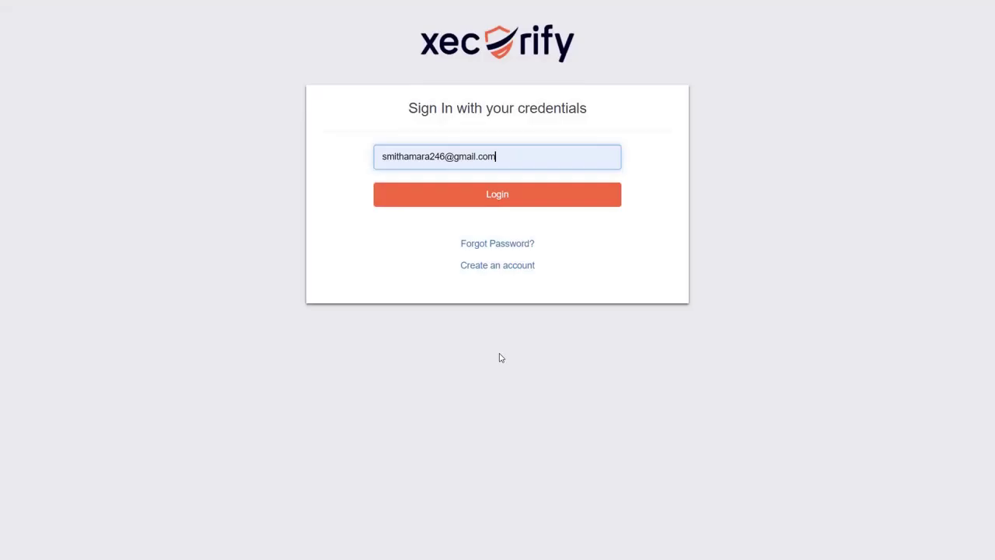
Sign in to Xecurify with the account password.
click(487, 196)
text(•••••••)
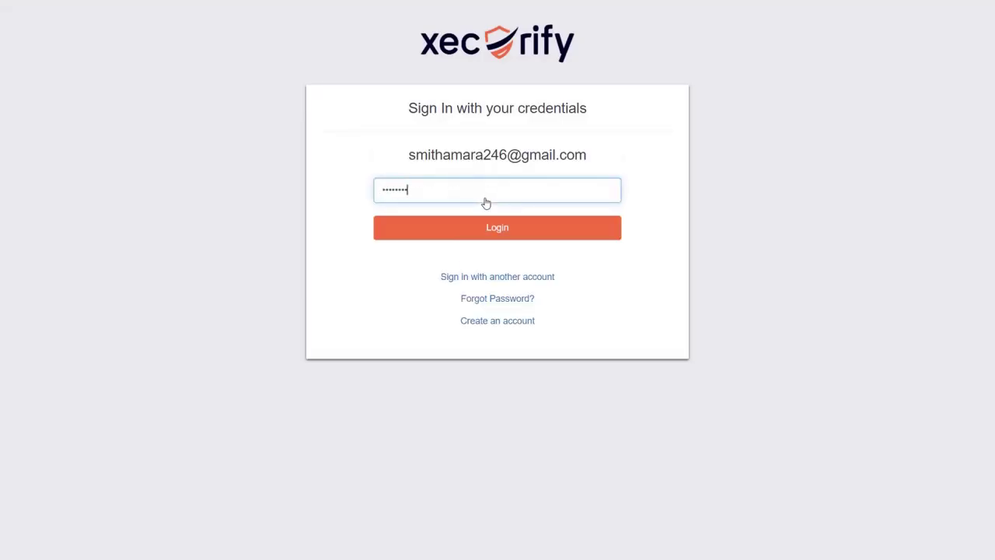
key(Return)
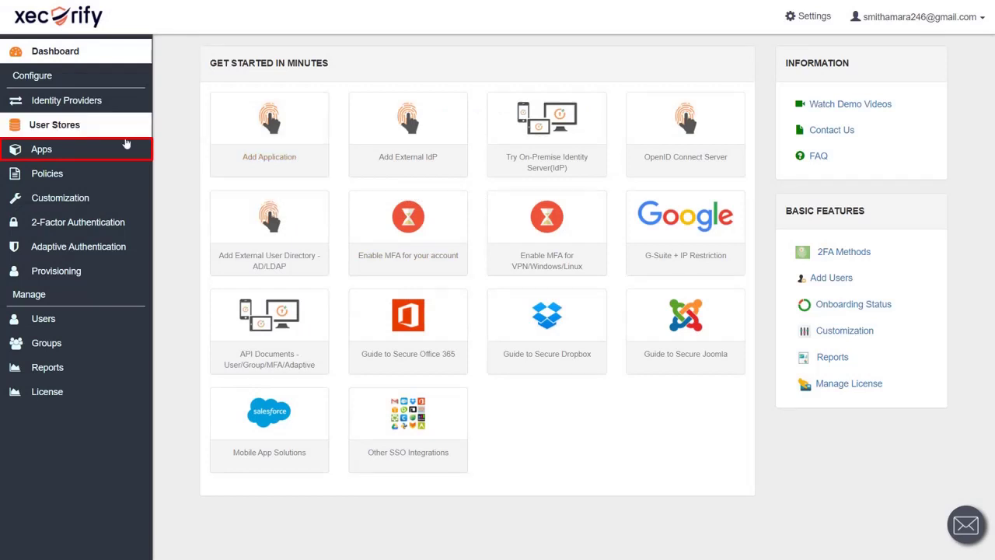
From Manage Apps, add a new OAuth/OIDC application using the Confluence tile.
mouse_move(111, 149)
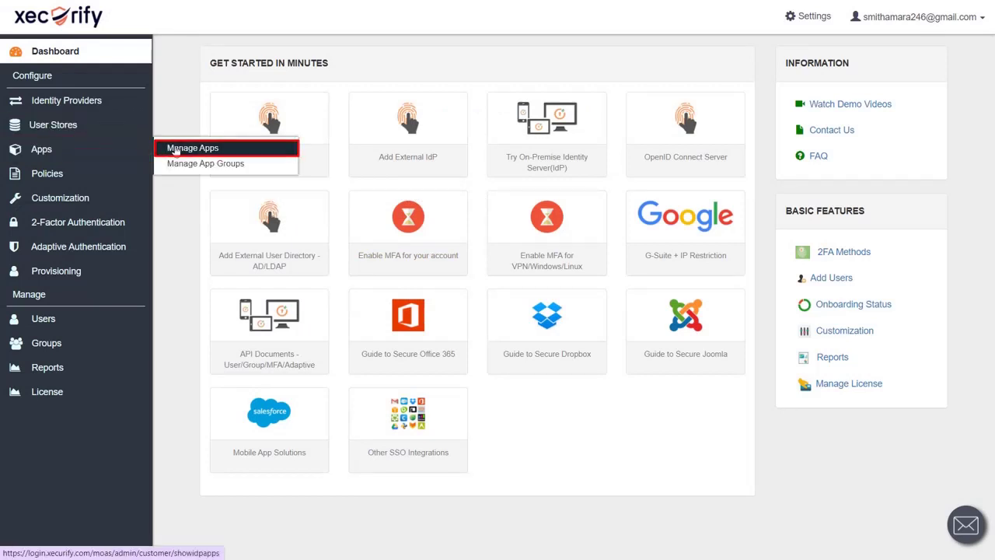
click(168, 150)
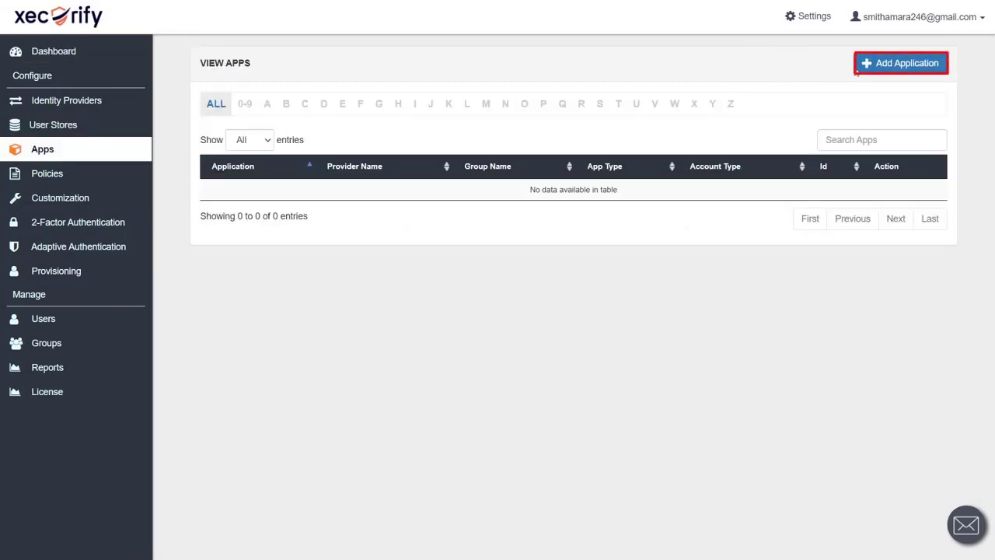
click(902, 64)
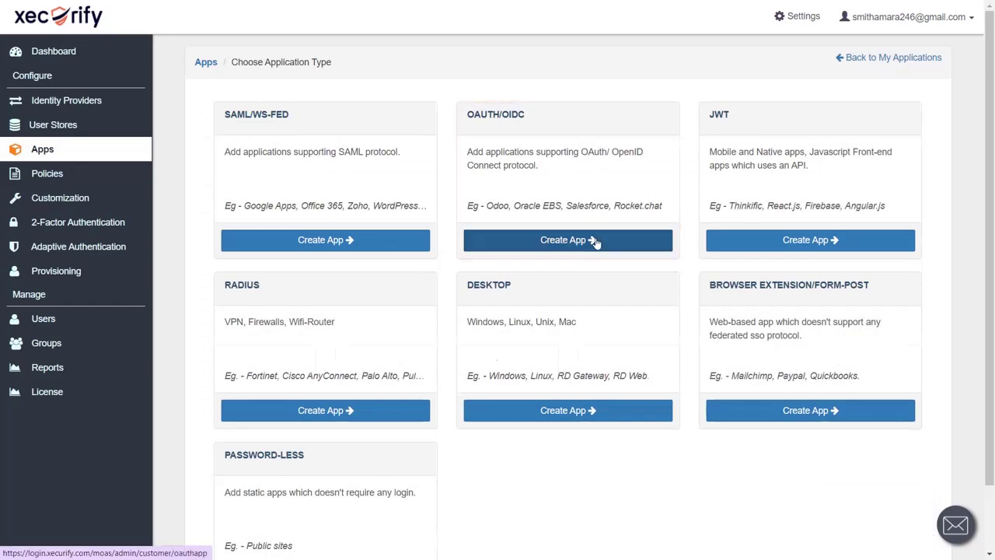
click(594, 242)
click(505, 284)
click(421, 147)
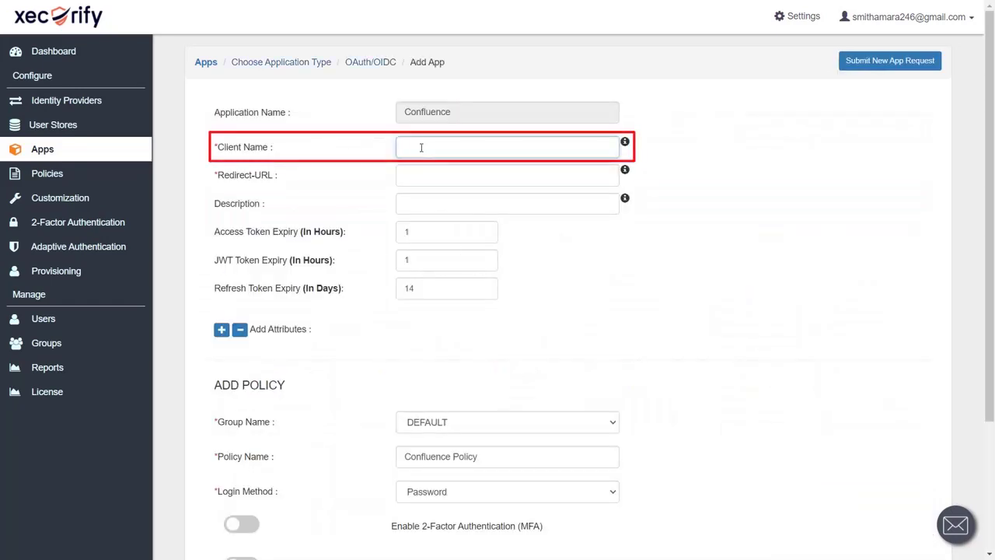
Name the app 'Confluence OAuth', paste Confluence's callback URL as Redirect-URL, and save it.
text(Confluence OAuth)
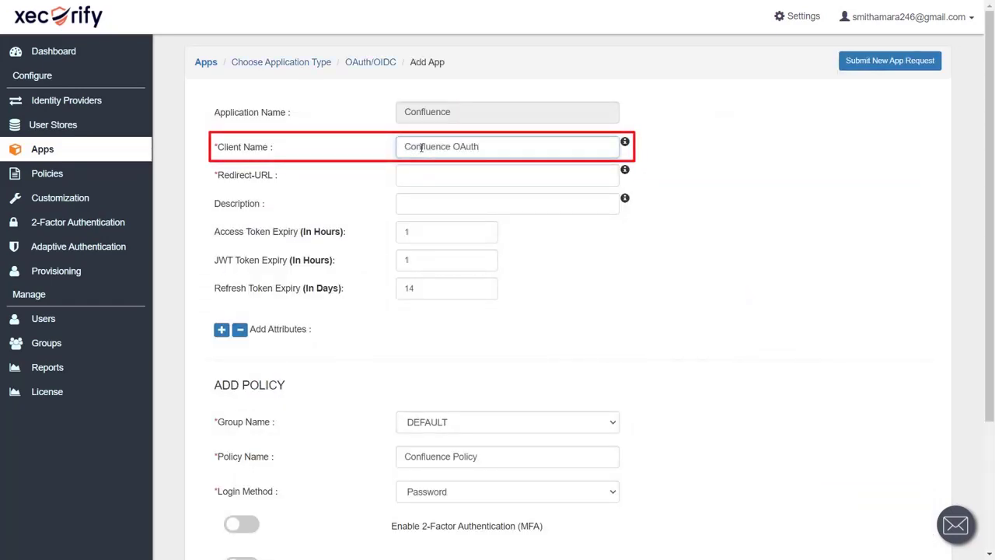
click(421, 168)
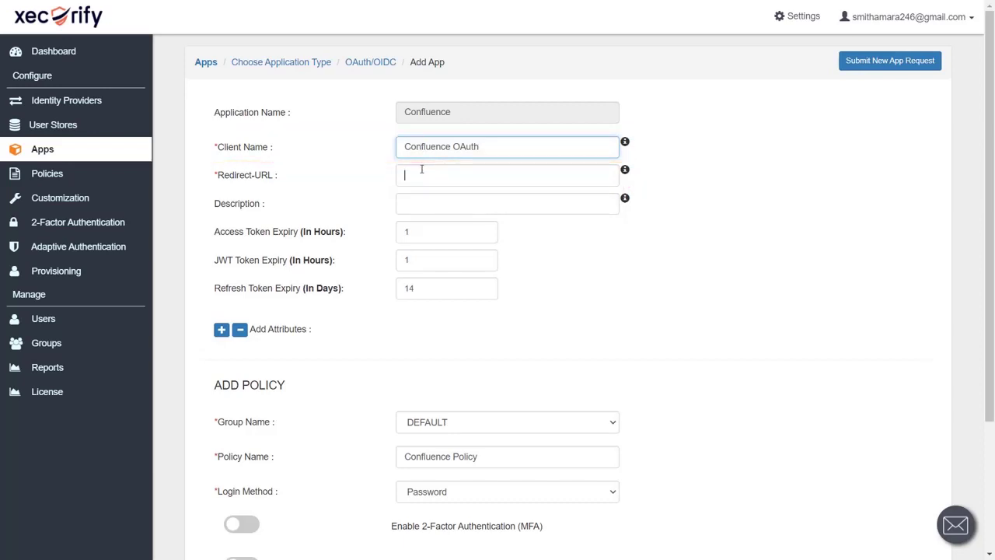
key(ctrl+Tab)
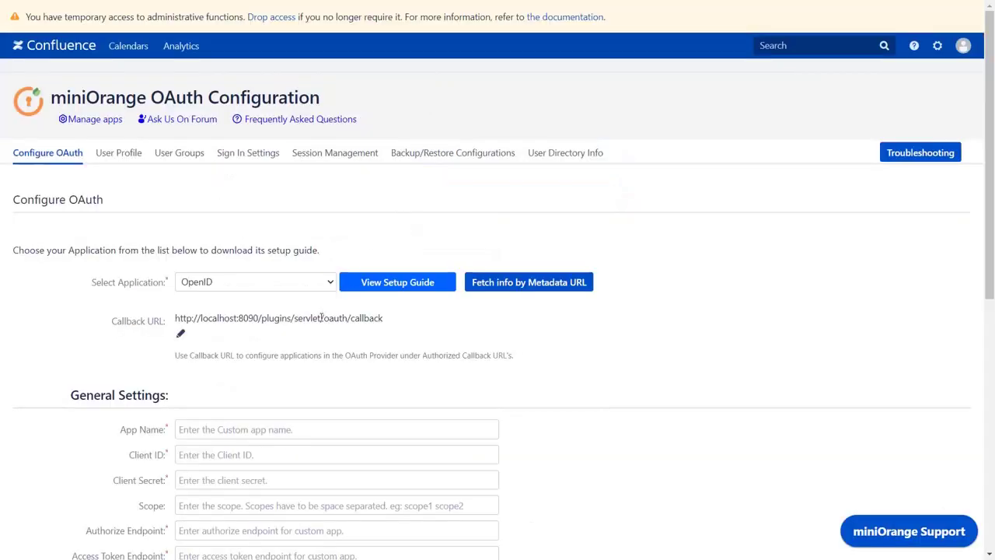
click(322, 317)
key(ctrl+shift+Tab)
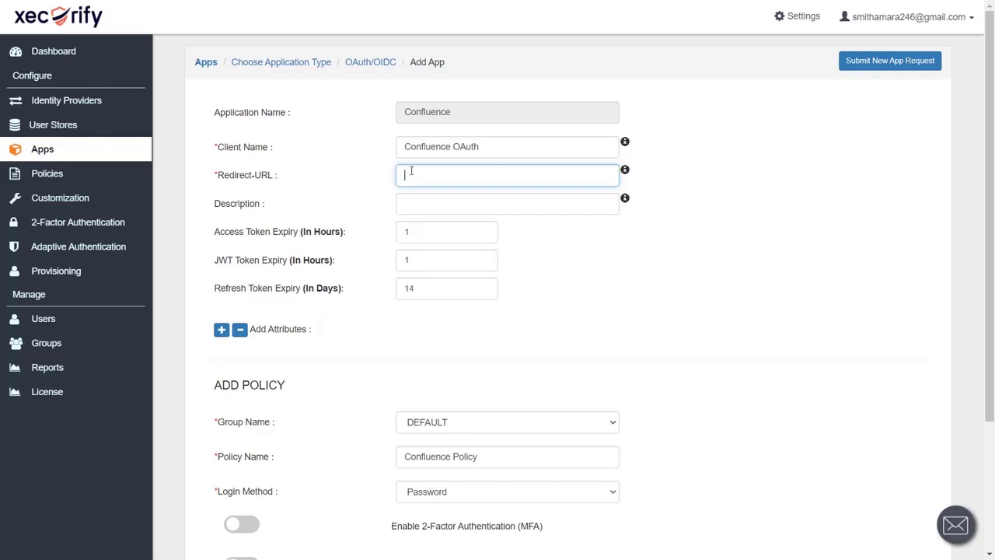
key(ctrl+v)
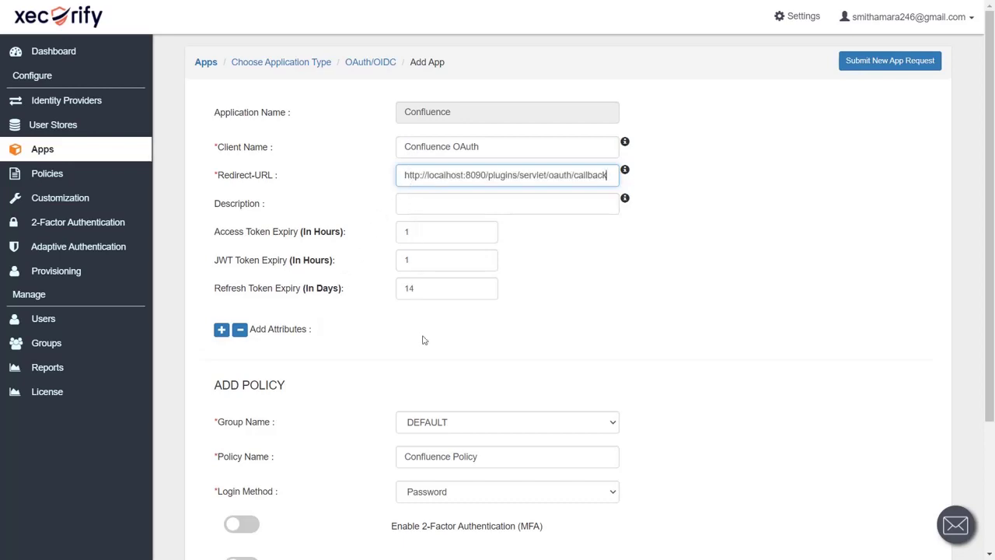
scroll(422, 371, down, 1)
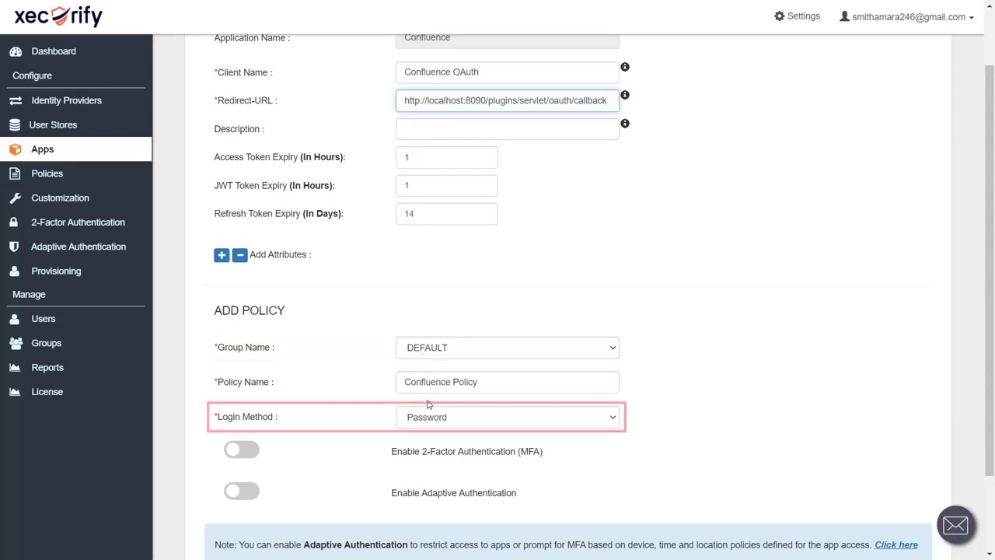
scroll(432, 424, down, 2)
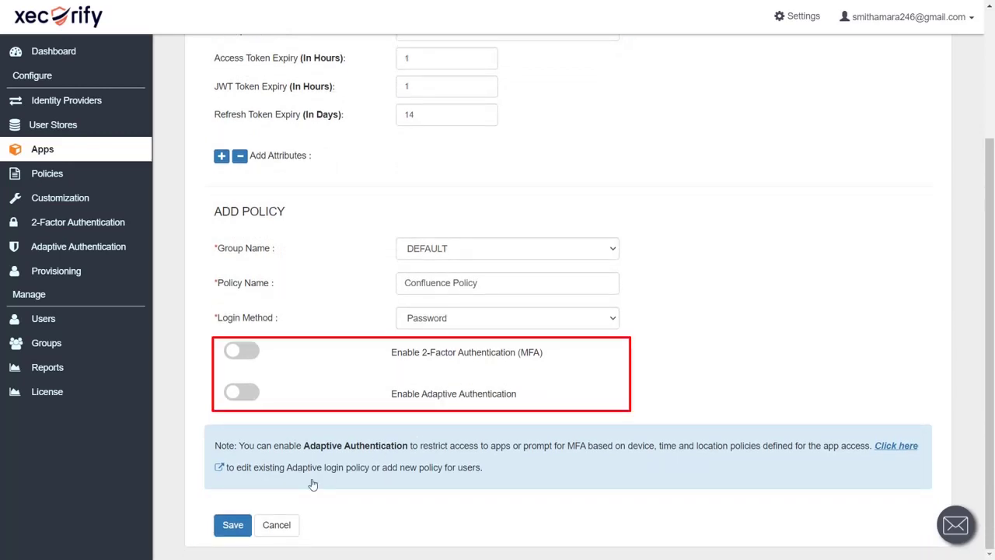
click(238, 529)
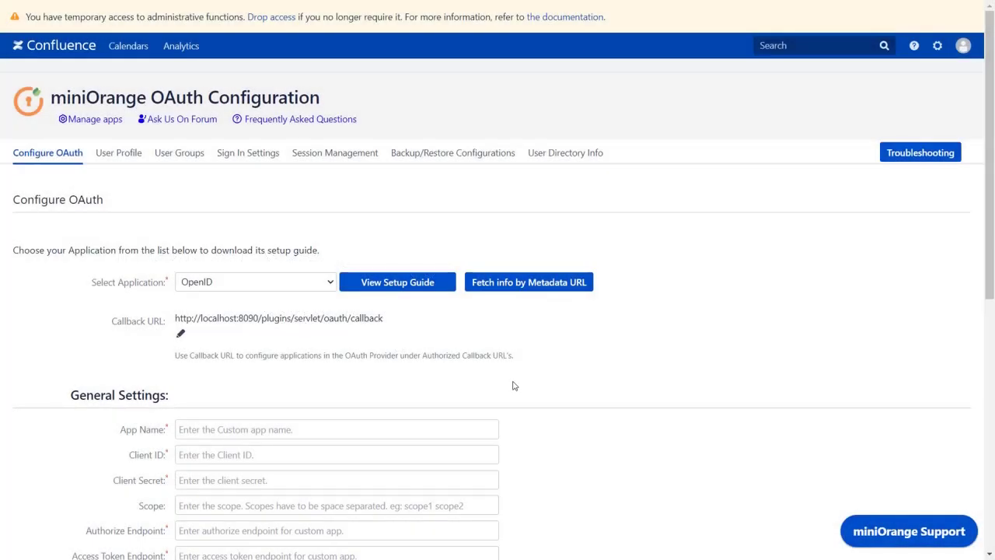
Enter 'OpenID' as App Name and paste the Xecurify app's Client ID into Confluence.
scroll(513, 385, down, 3)
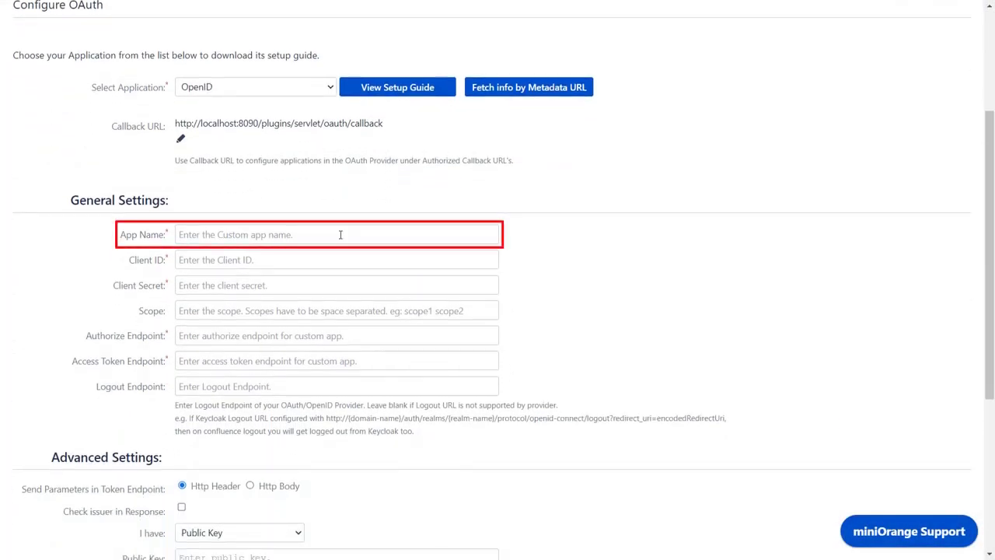
click(339, 235)
text(OpenID)
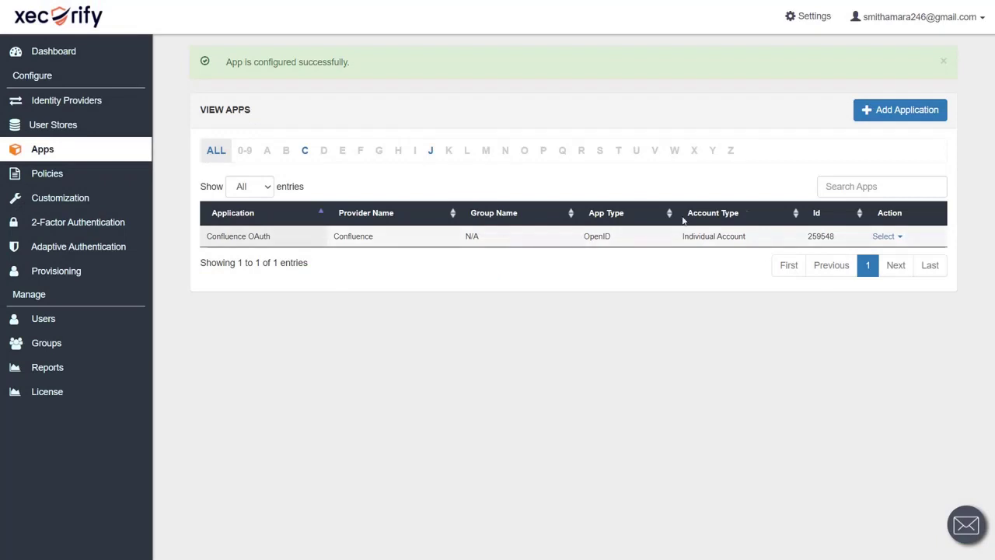
click(887, 237)
click(879, 257)
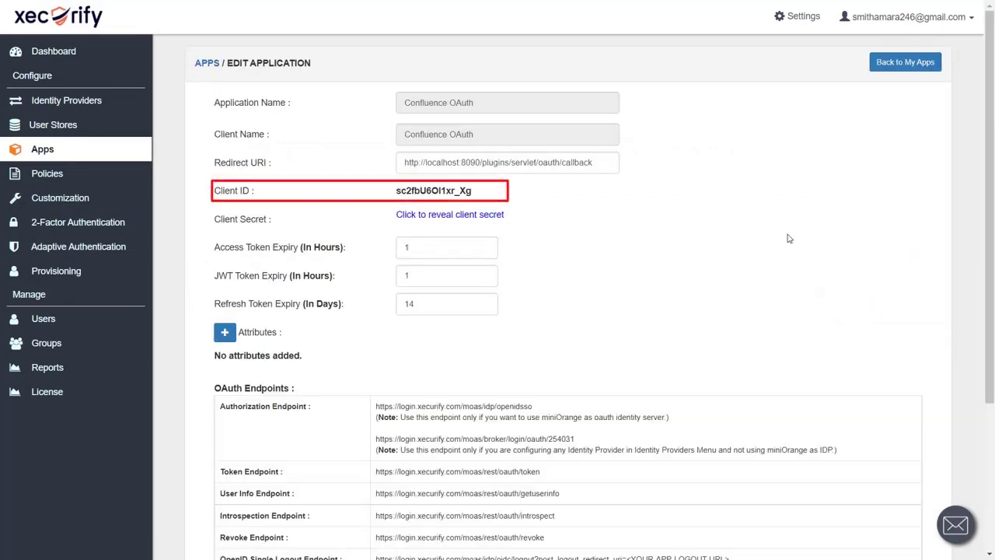
double_click(465, 193)
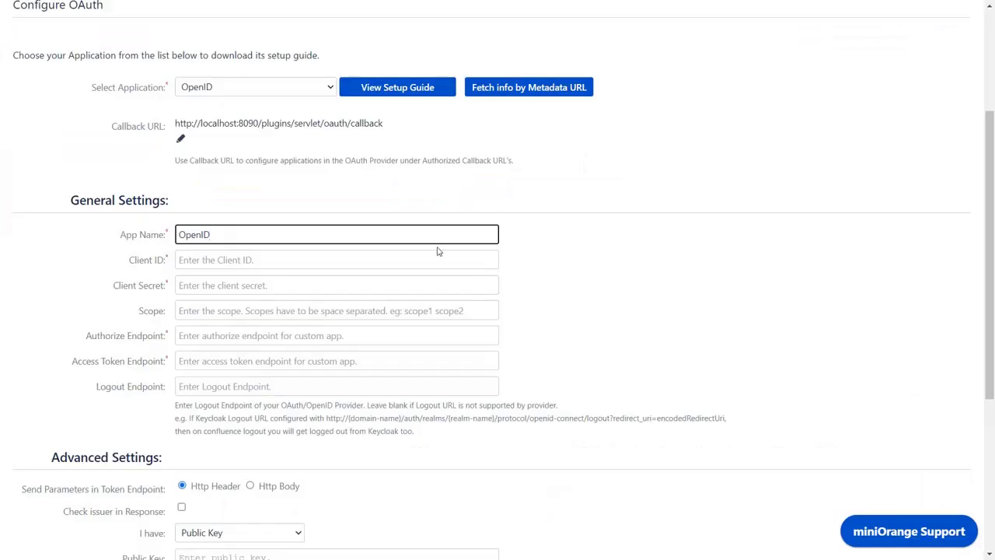
click(433, 259)
key(ctrl+v)
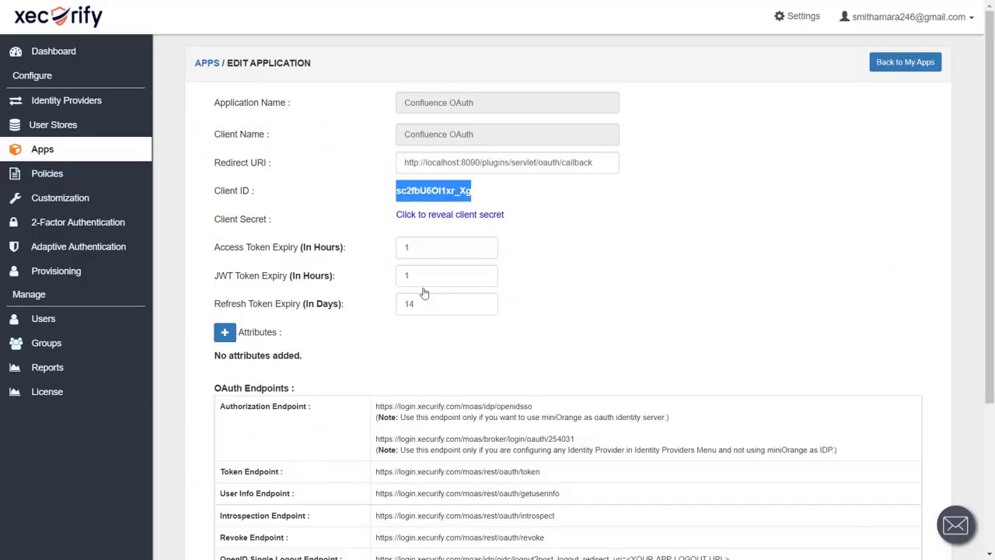
Reveal the Xecurify client secret and paste it into Confluence's Client Secret field.
click(426, 214)
double_click(426, 215)
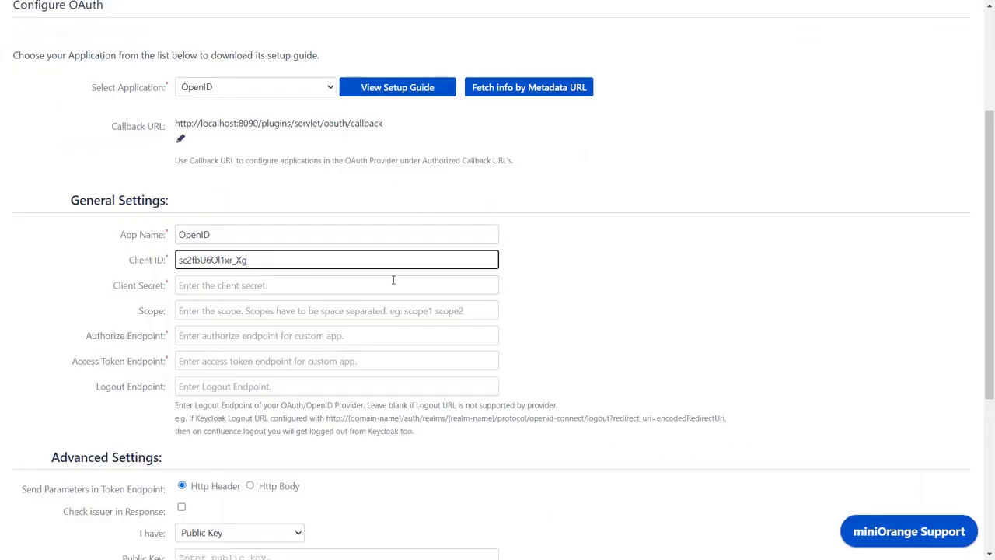
click(393, 281)
key(ctrl+v)
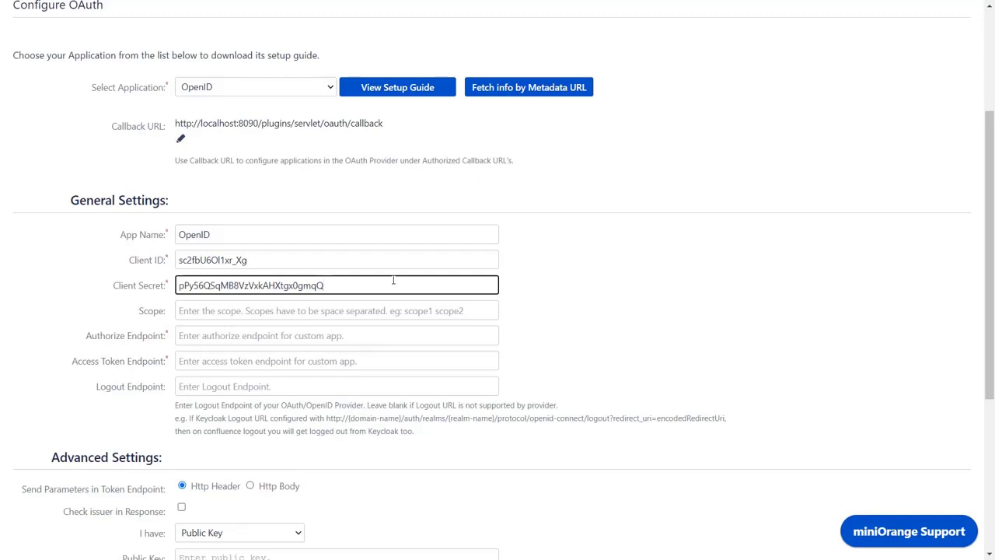
Set Scope to 'openid email profile' and paste Xecurify's authorization and token endpoint URLs.
click(381, 309)
key(ctrl+v)
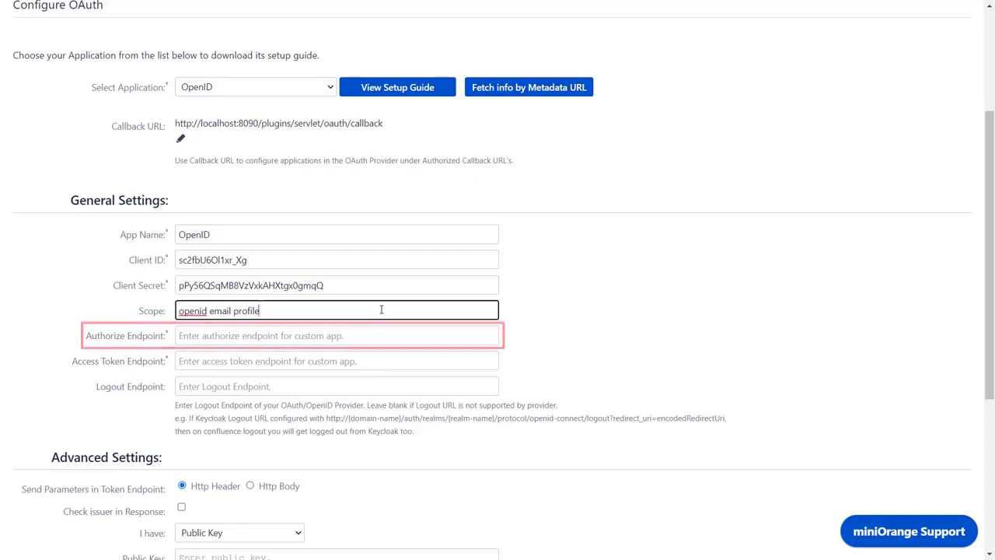
key(alt+Tab)
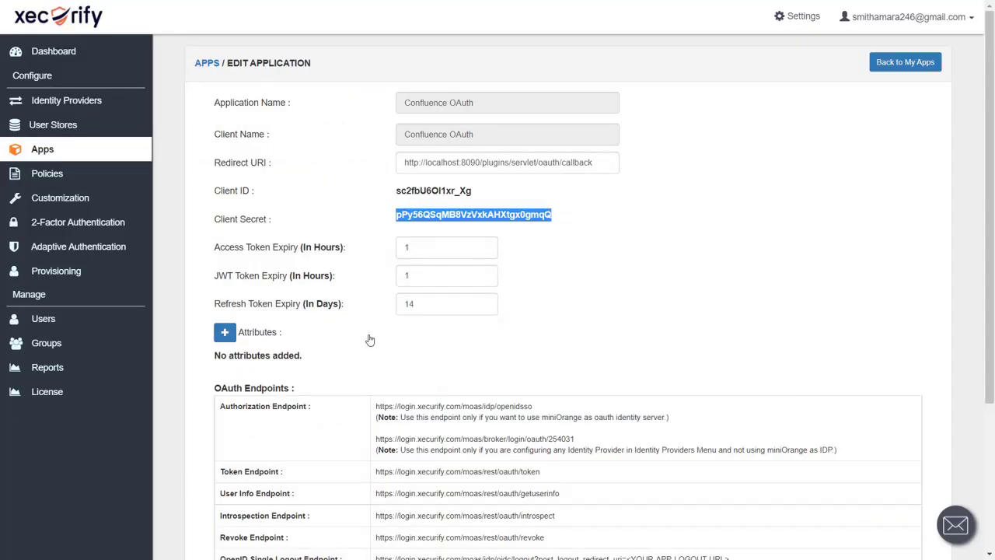
scroll(371, 340, down, 3)
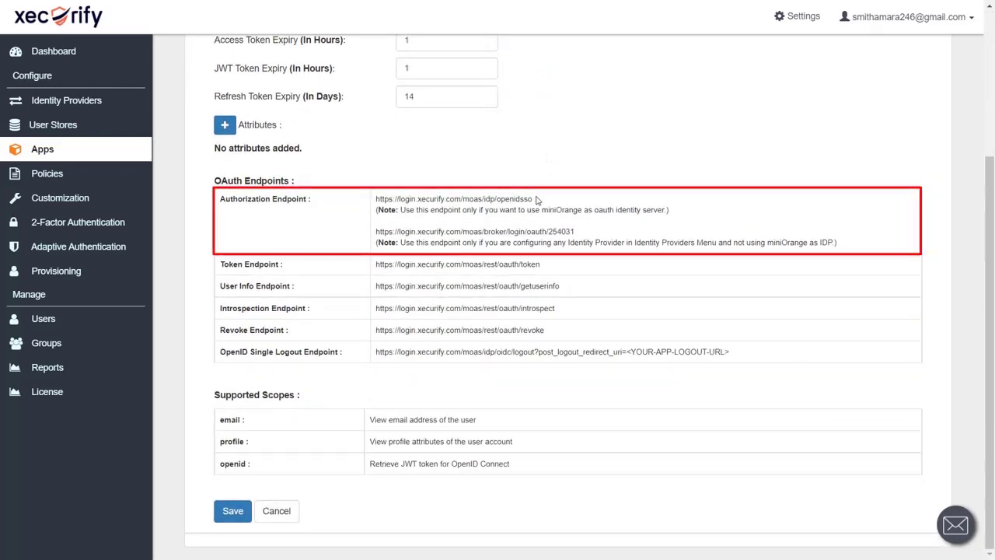
drag(535, 199, 375, 199)
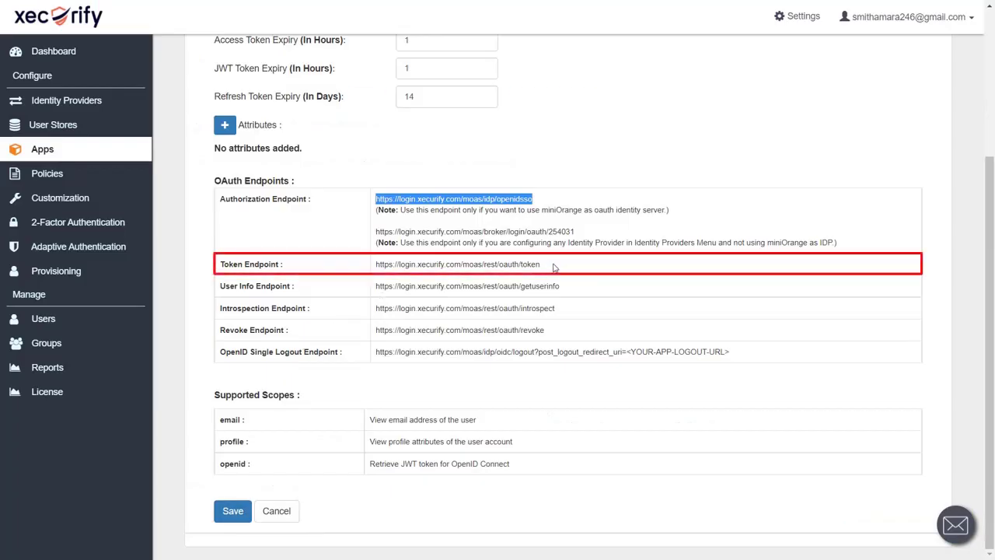
drag(545, 265, 374, 264)
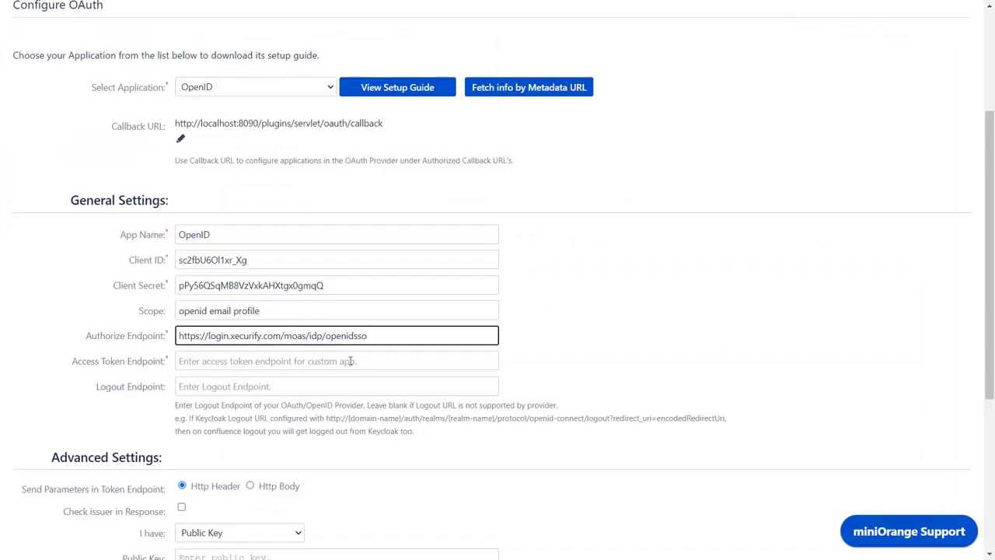
click(350, 361)
key(ctrl+v)
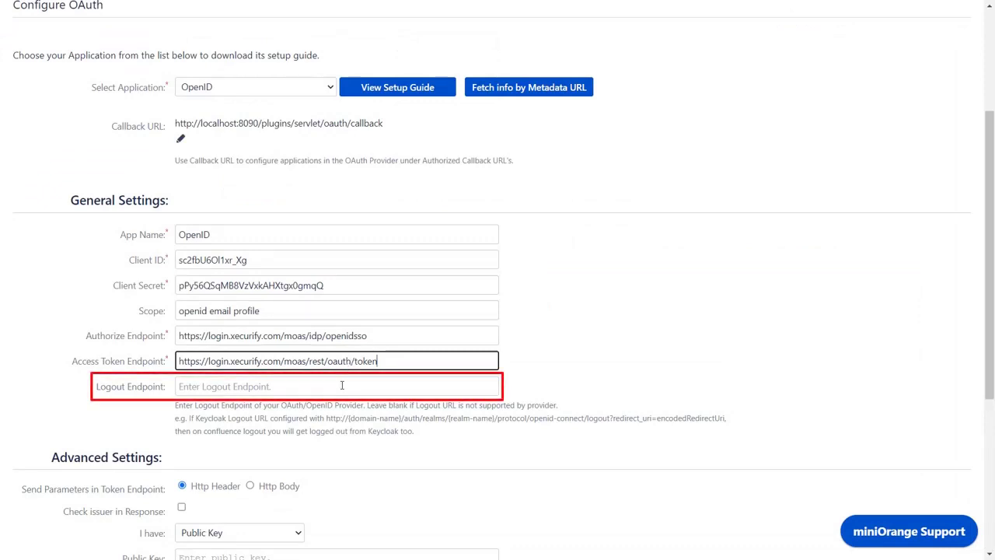
scroll(341, 385, down, 3)
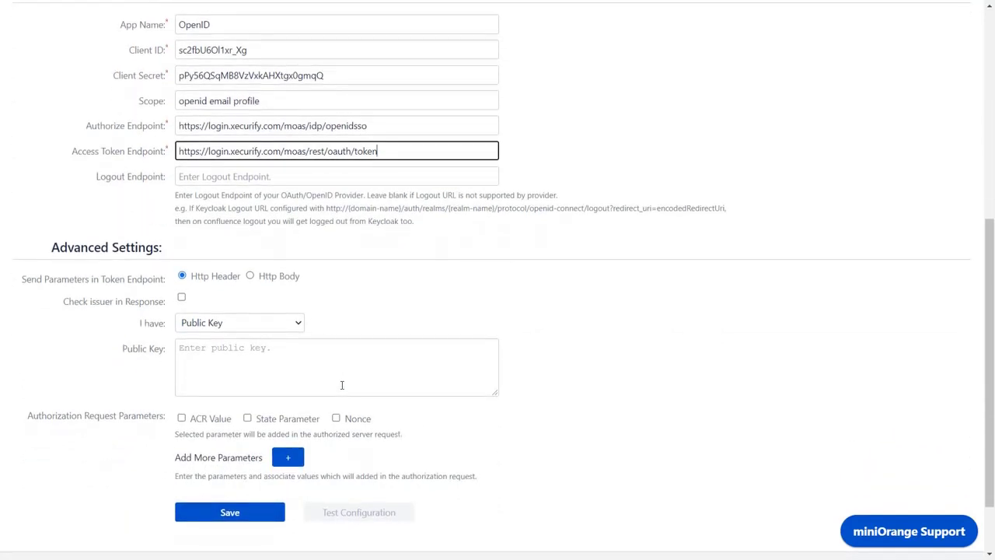
scroll(342, 385, down, 1)
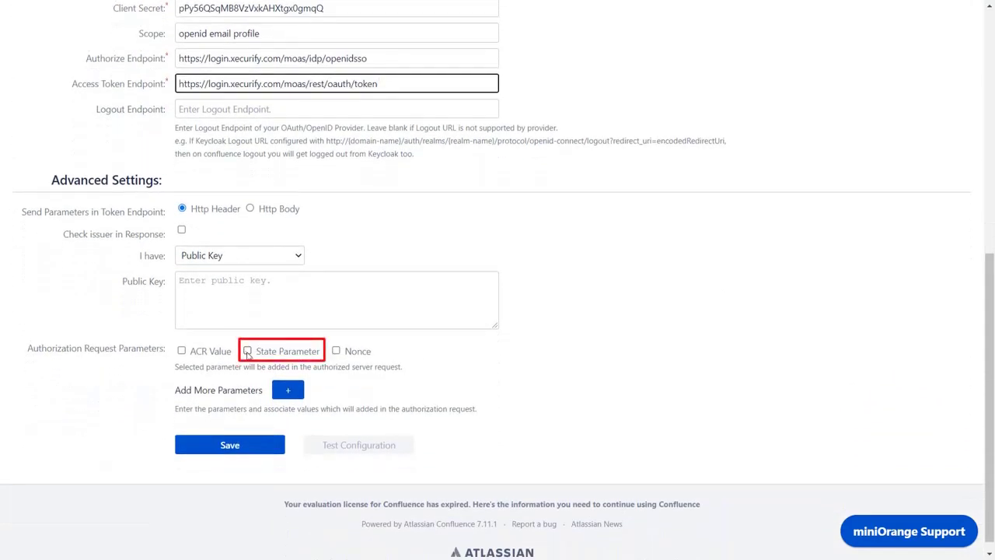
Enable the State Parameter authorization request option and save the OAuth settings.
click(247, 351)
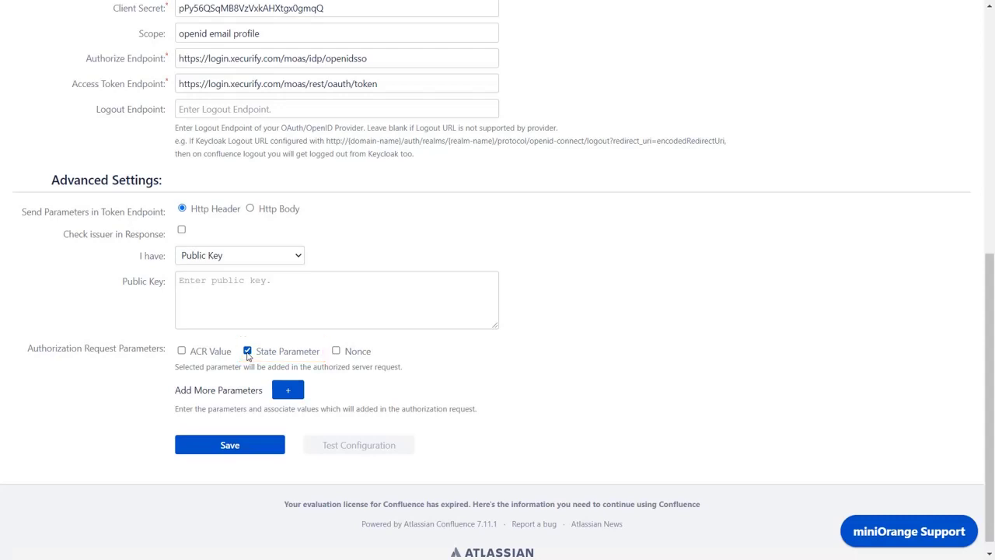
click(229, 444)
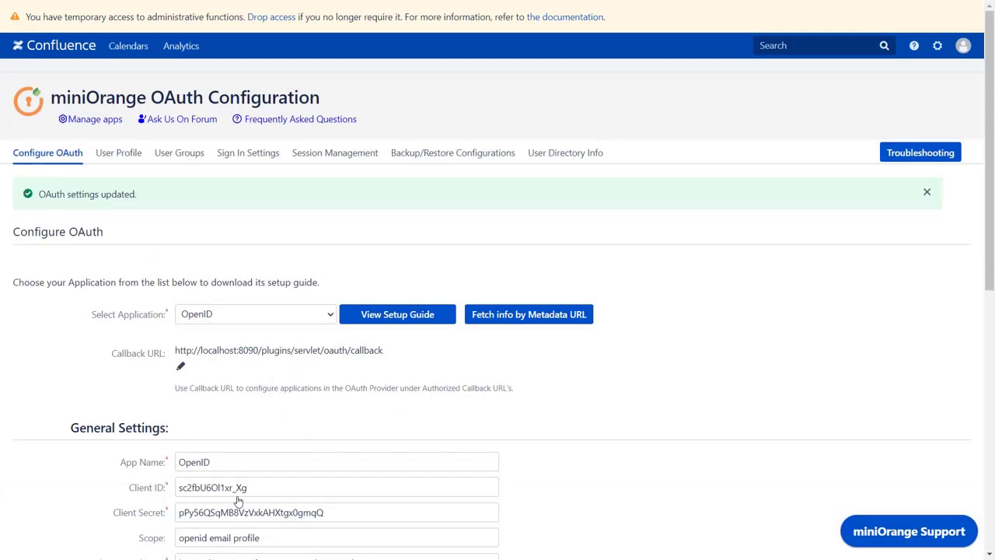
scroll(239, 502, down, 7)
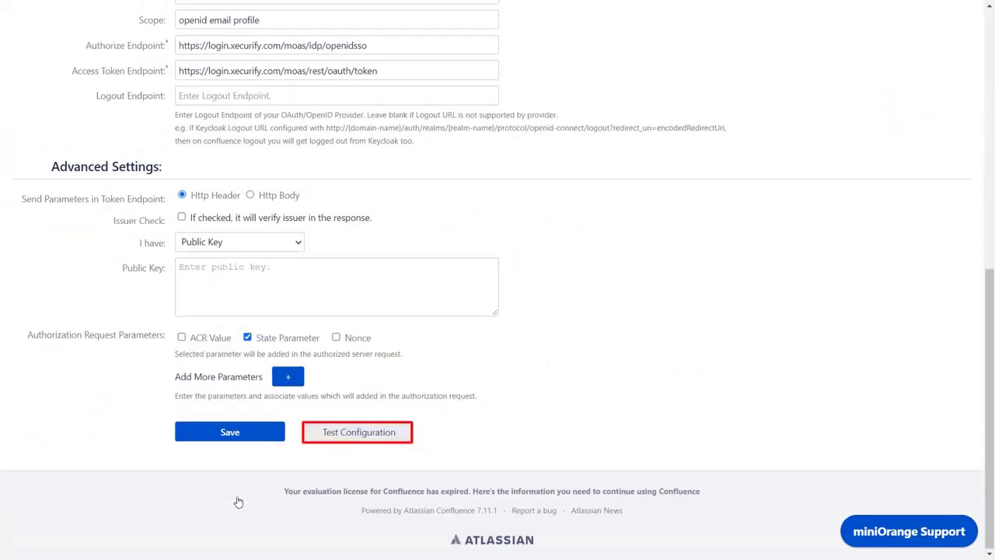
Run Test Configuration and review the TEST SUCCESSFUL popup with the User Attributes table.
click(326, 434)
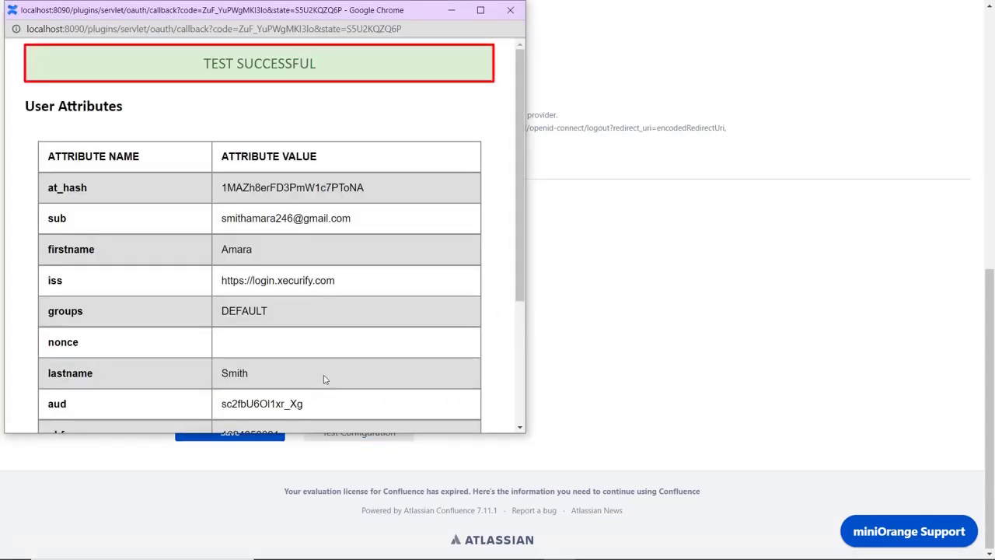
scroll(325, 379, down, 3)
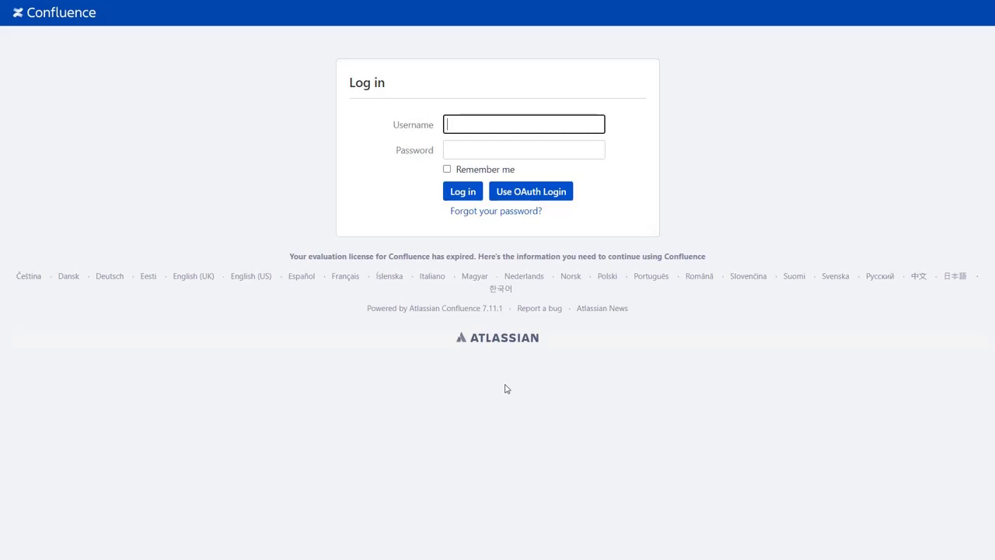
Log in via OAuth with the Xecurify account's email and password, then open the user's profile.
click(506, 196)
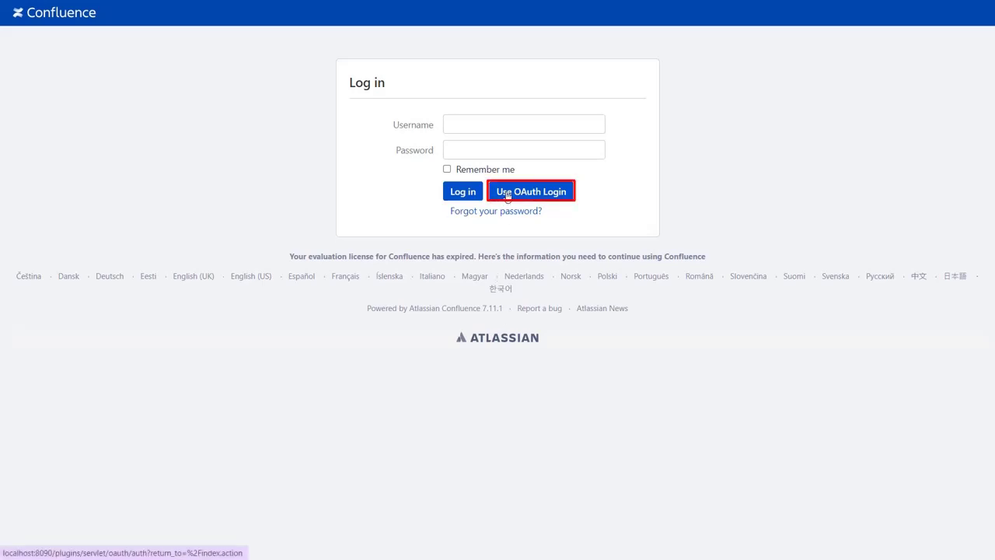
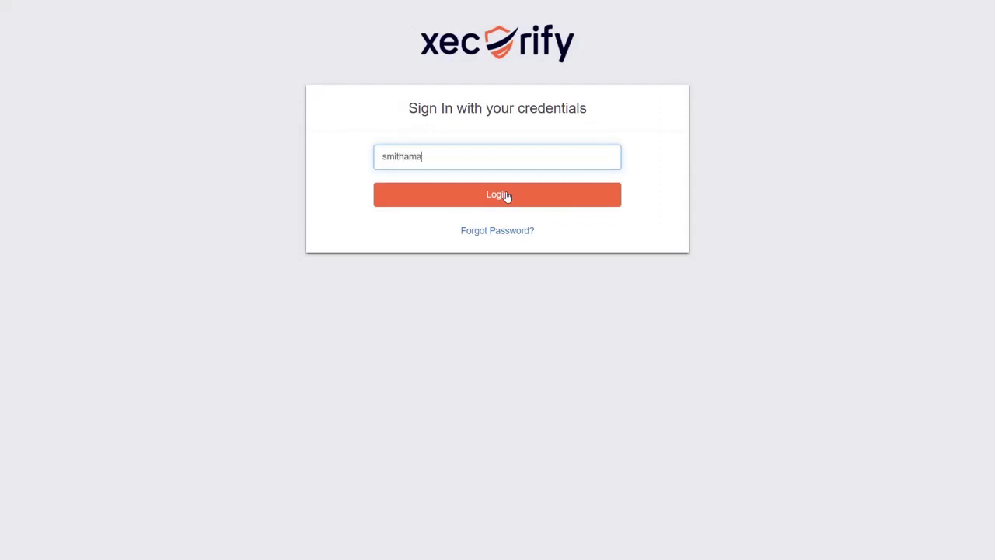
click(506, 196)
text(•••••)
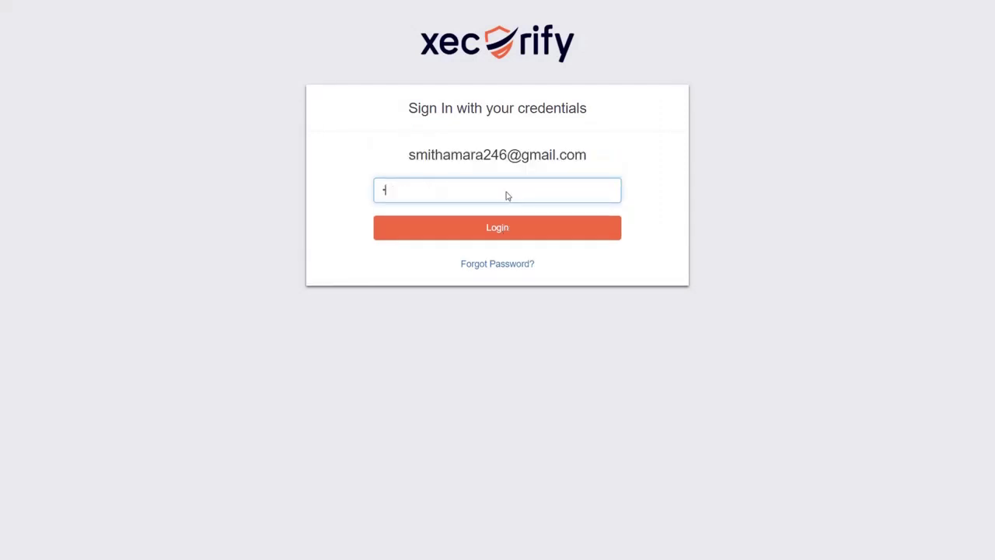
key(Return)
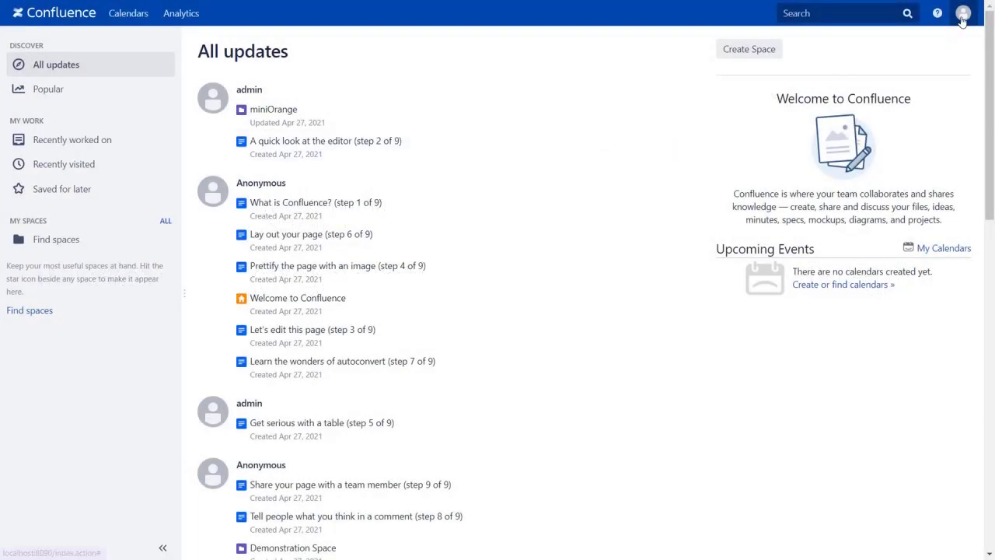
click(962, 18)
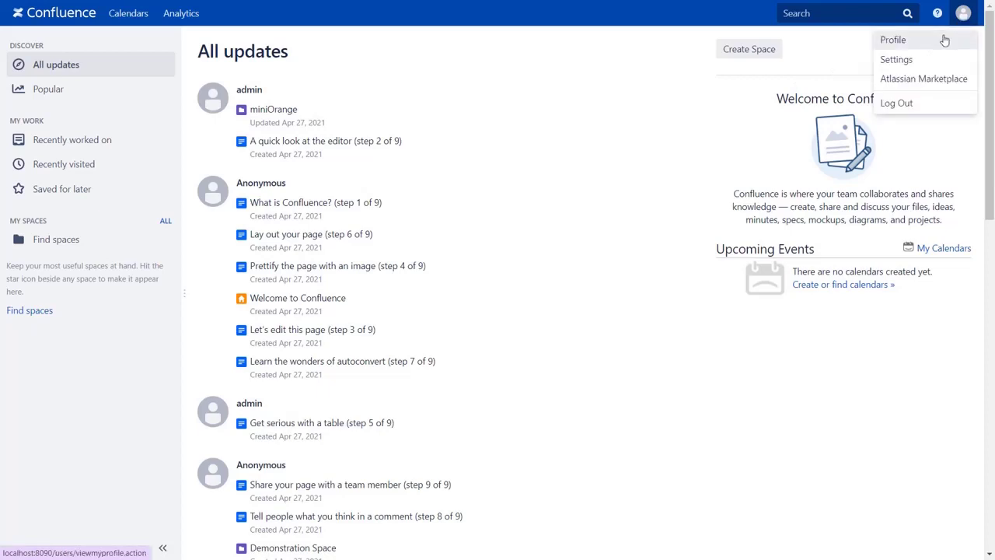
click(944, 40)
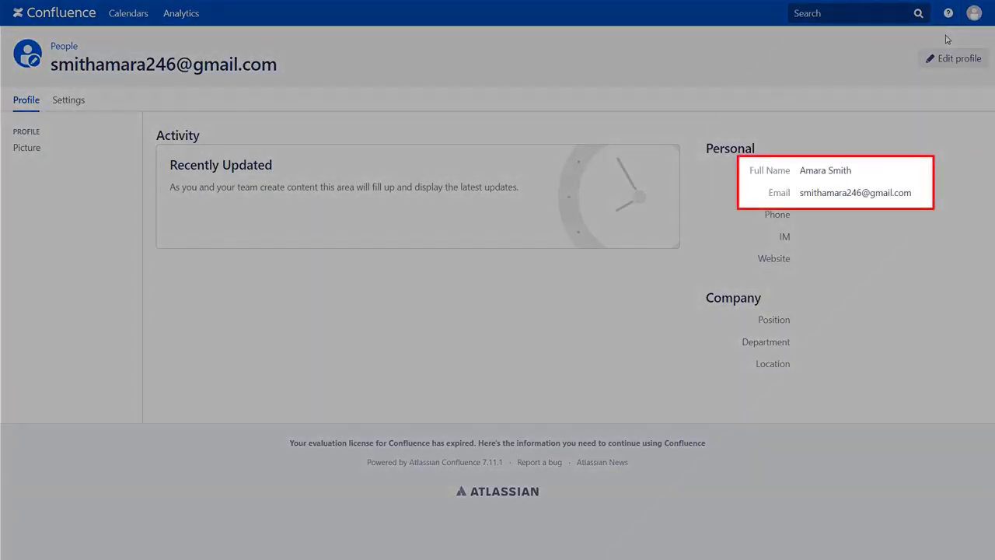